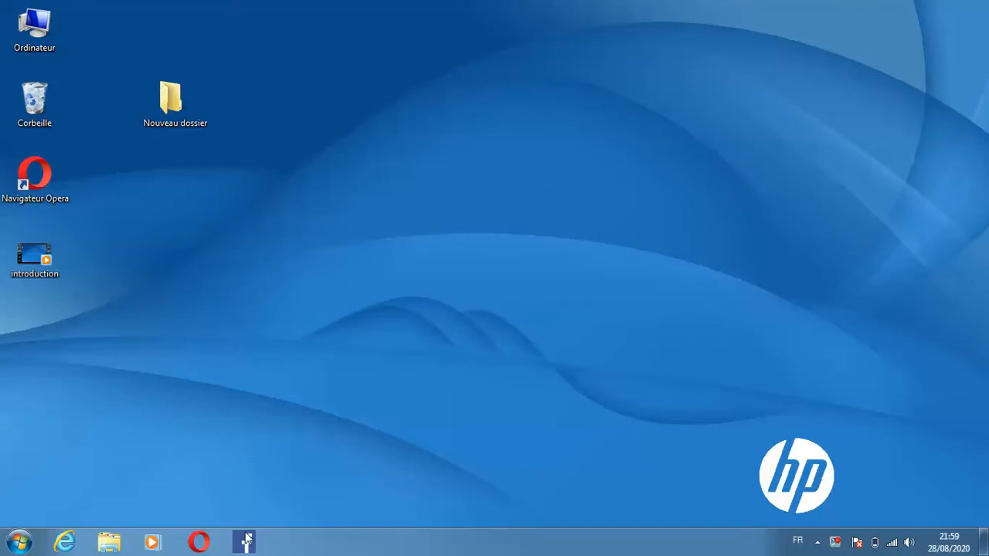
Step: Switch to the Opera browser and search the web for "virtualbox"
click(200, 541)
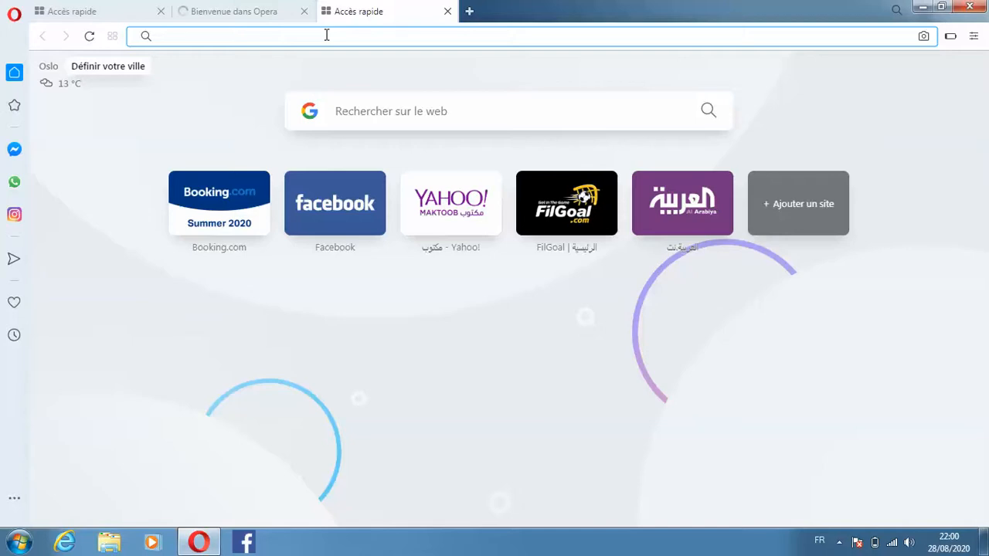
text(v)
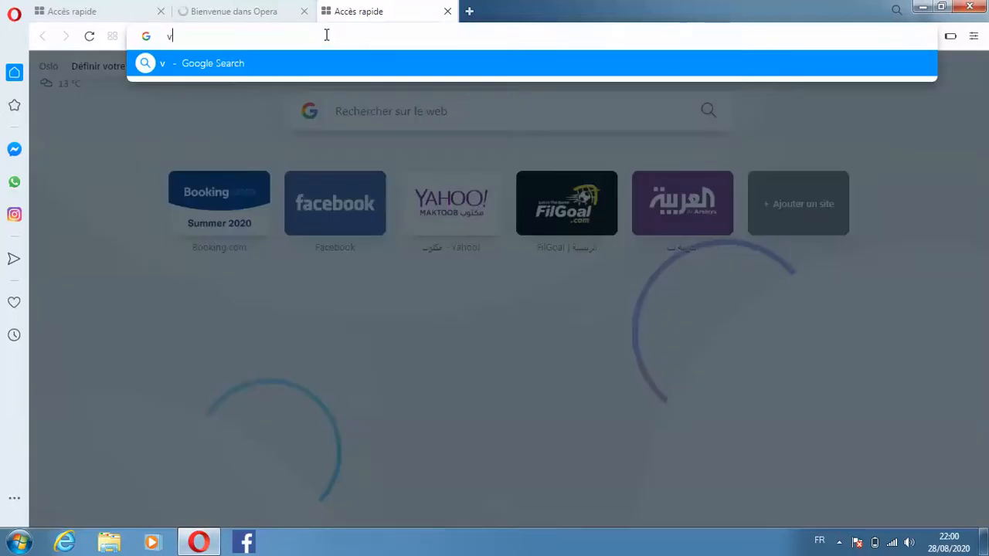
text(irt)
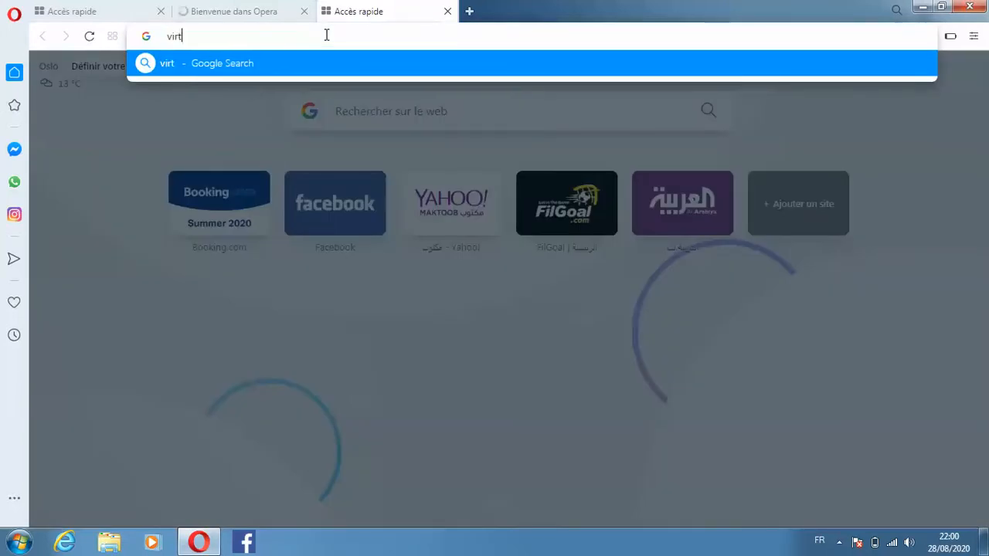
text(ualb)
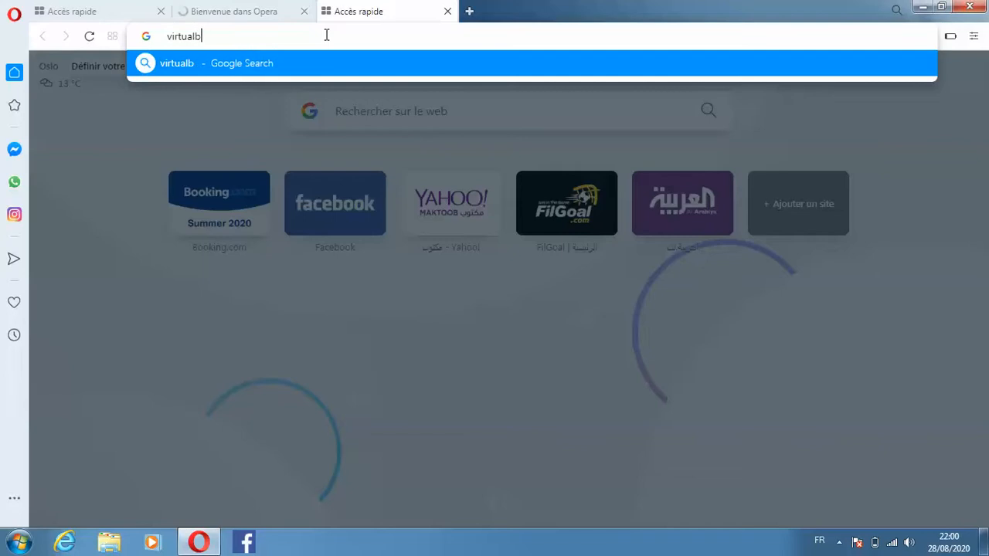
text(ox)
key(Return)
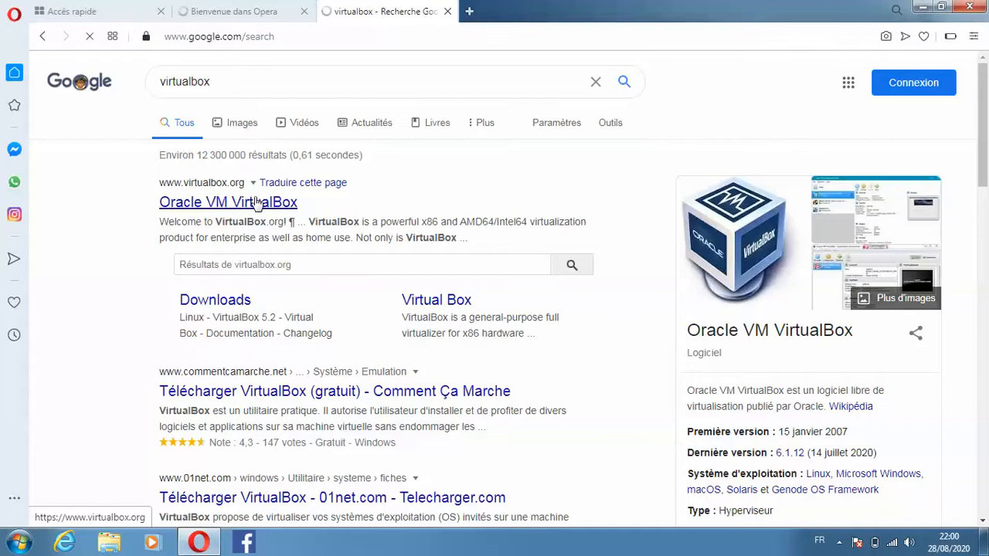
Step: Open the official Oracle VM VirtualBox site from the search results and close the other two tabs
click(303, 12)
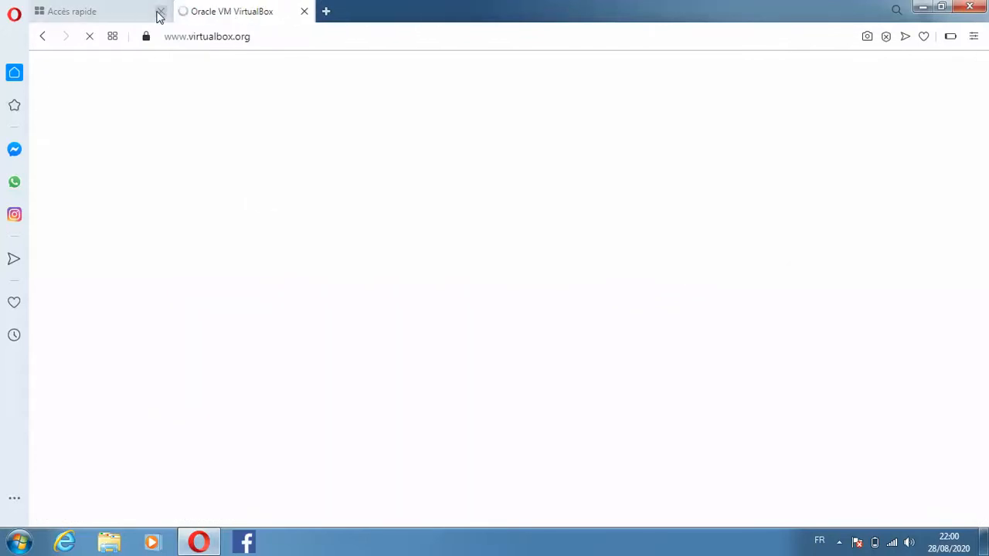
click(160, 12)
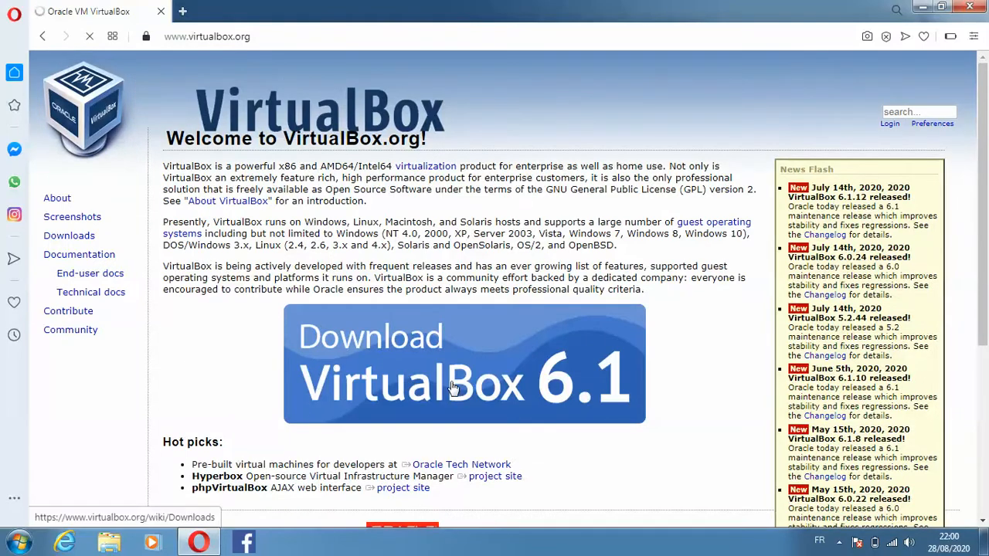
Step: Search the web for "virtualbox old version" in a new tab
click(183, 11)
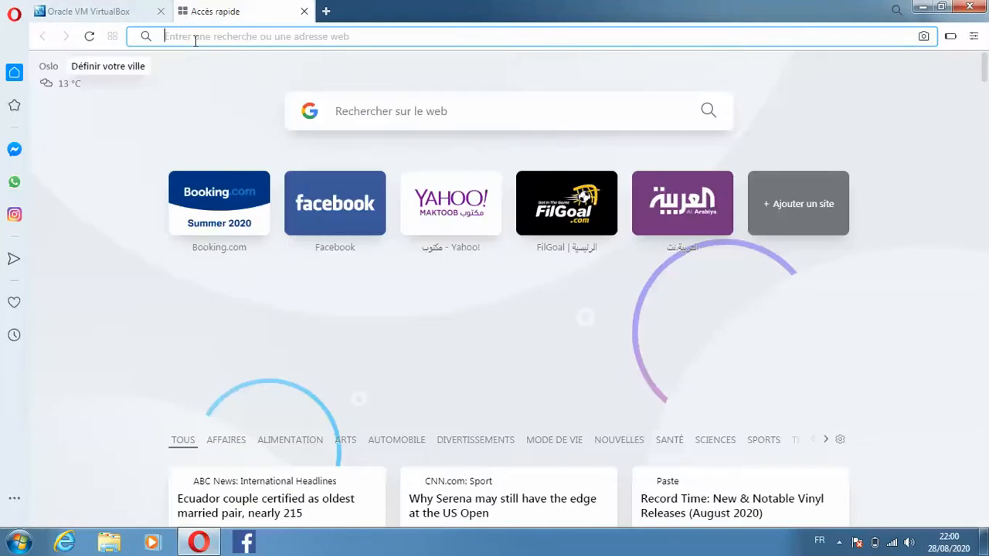
text(vi)
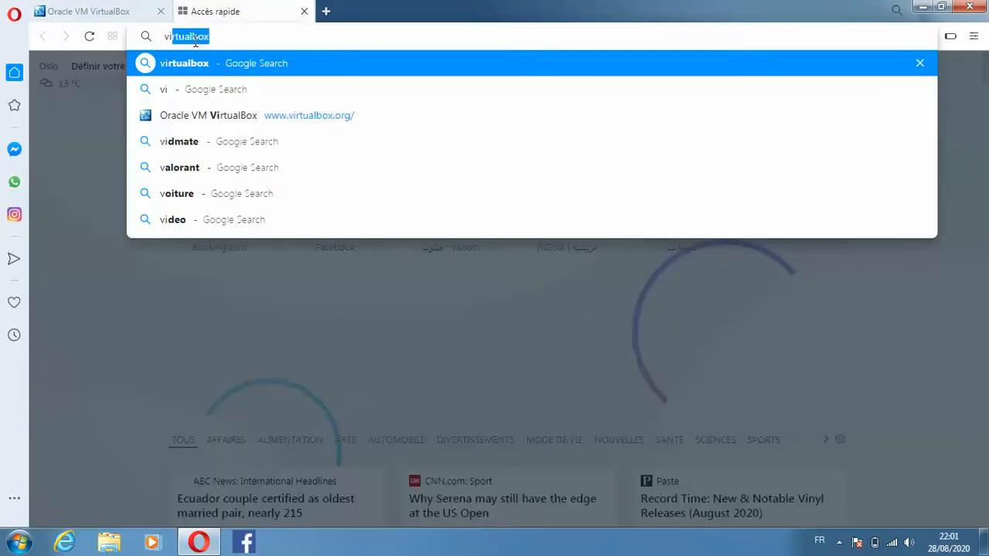
text(rtualb)
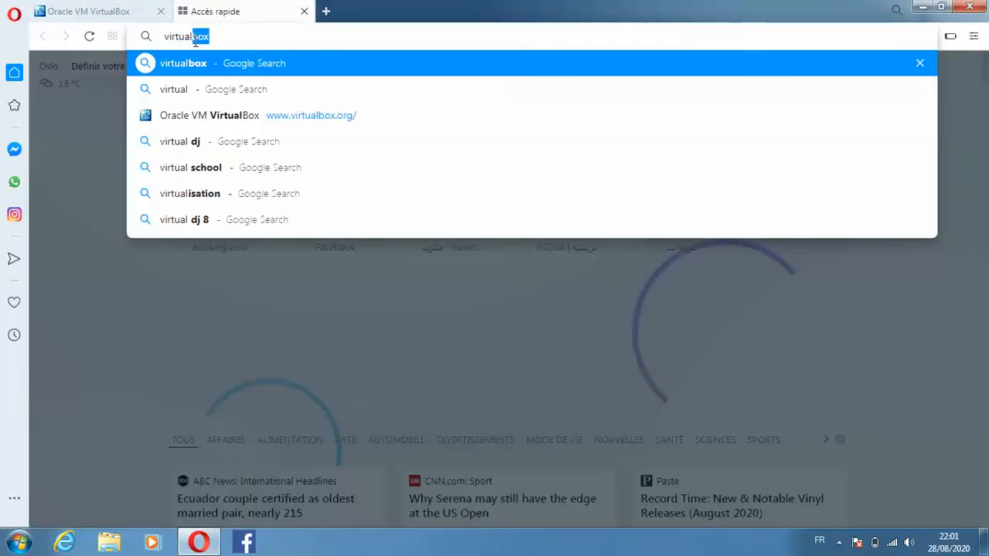
text(ox )
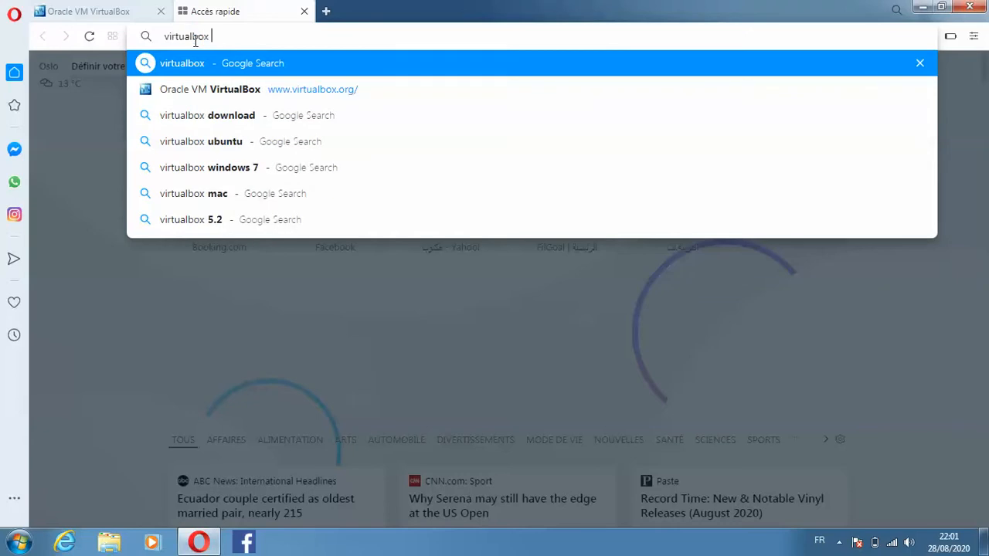
text( o)
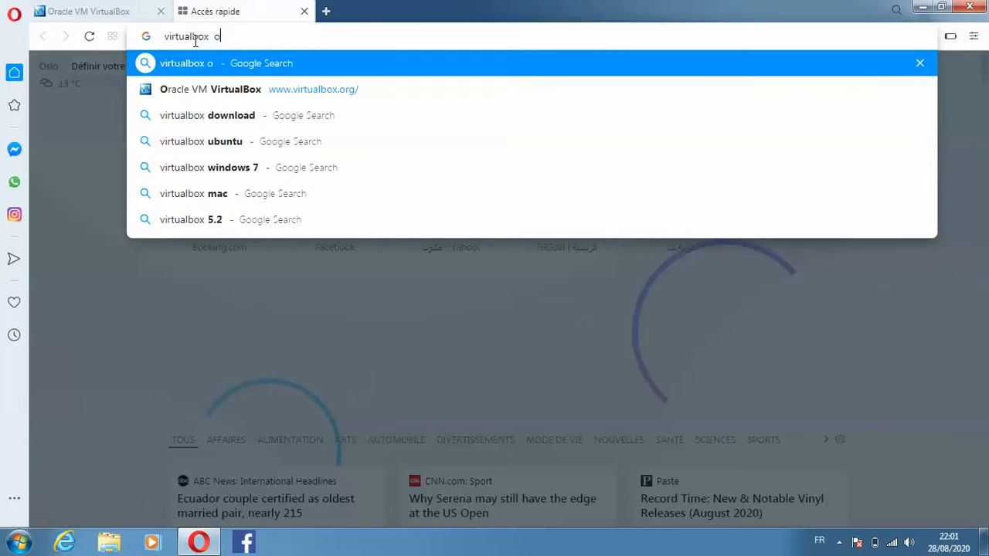
text(ld ver)
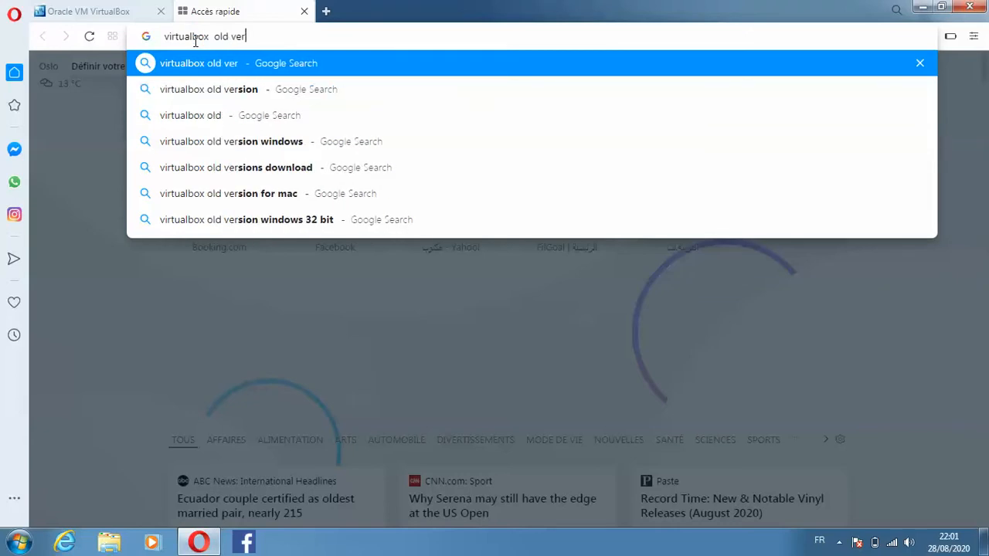
text(sion)
key(Return)
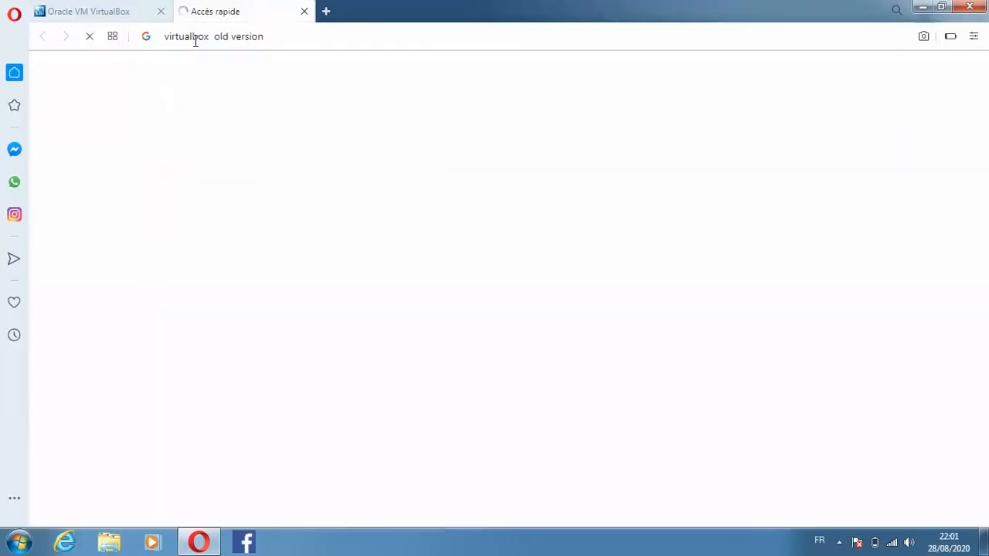
Step: Return to the VirtualBox site's tab and open its Downloads page
click(110, 6)
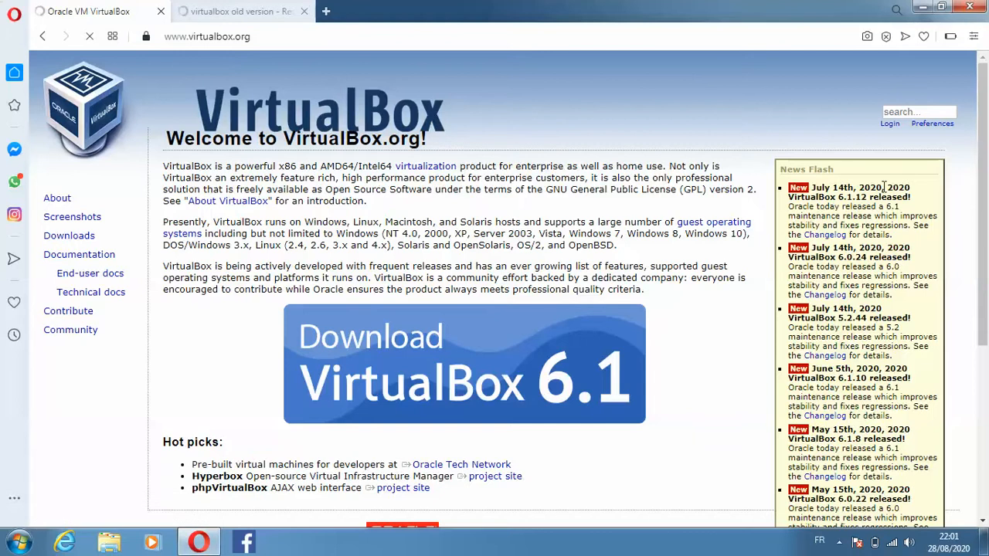
drag(982, 159, 984, 268)
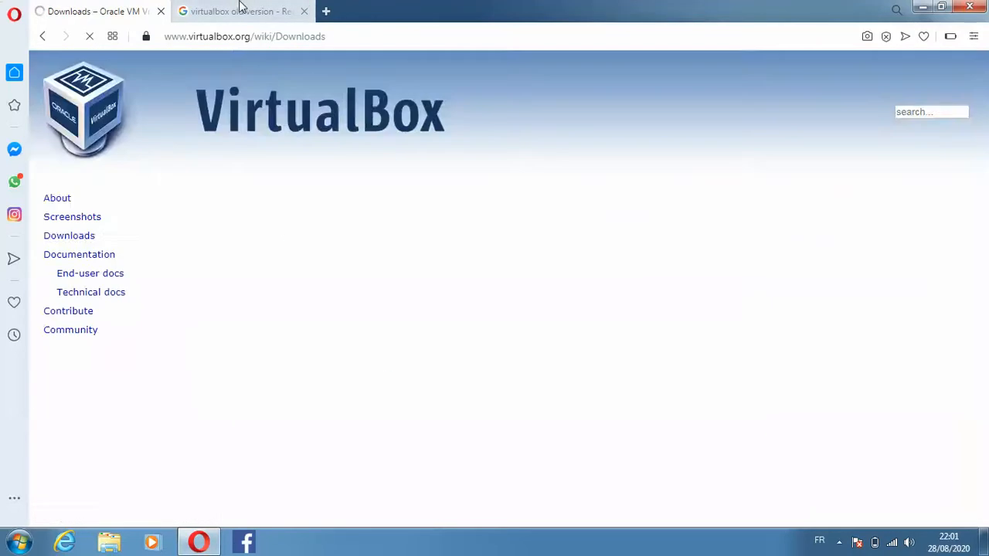
Step: Open the Download VirtualBox (Old Builds) search result and choose the VirtualBox 5.1 builds
click(240, 8)
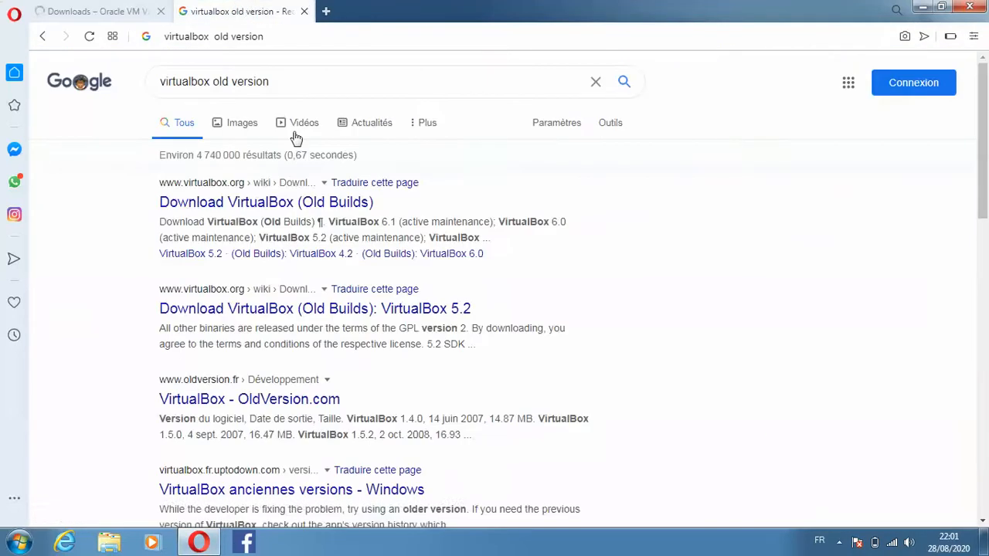
click(287, 202)
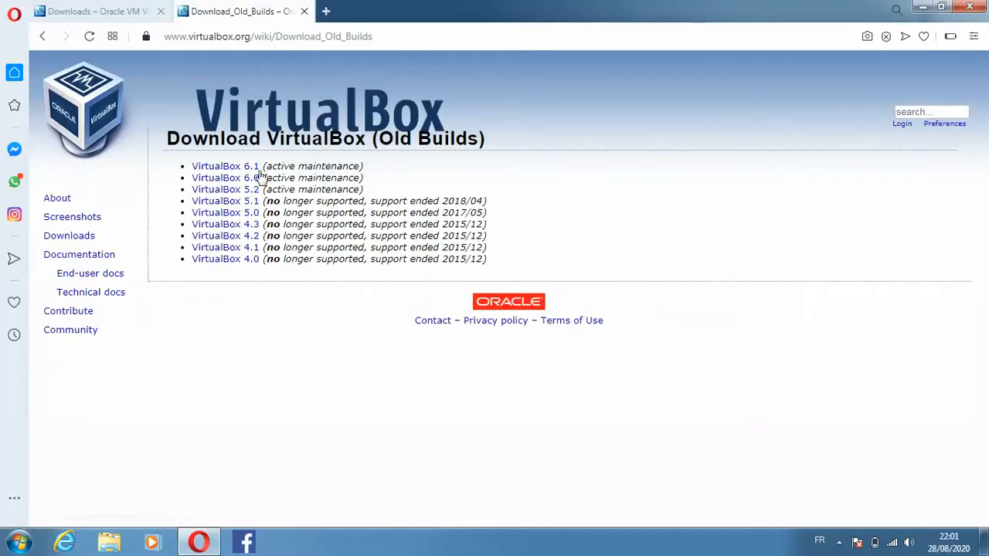
click(236, 201)
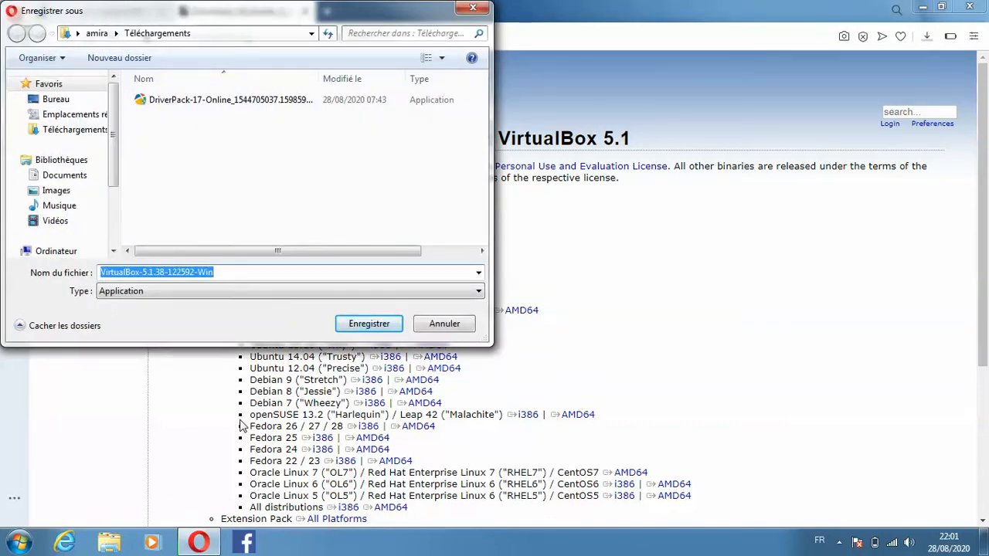
Step: Save the VirtualBox-5.1.38-122592-Win installer in Téléchargements, pausing its download before minimizing the browser
click(369, 324)
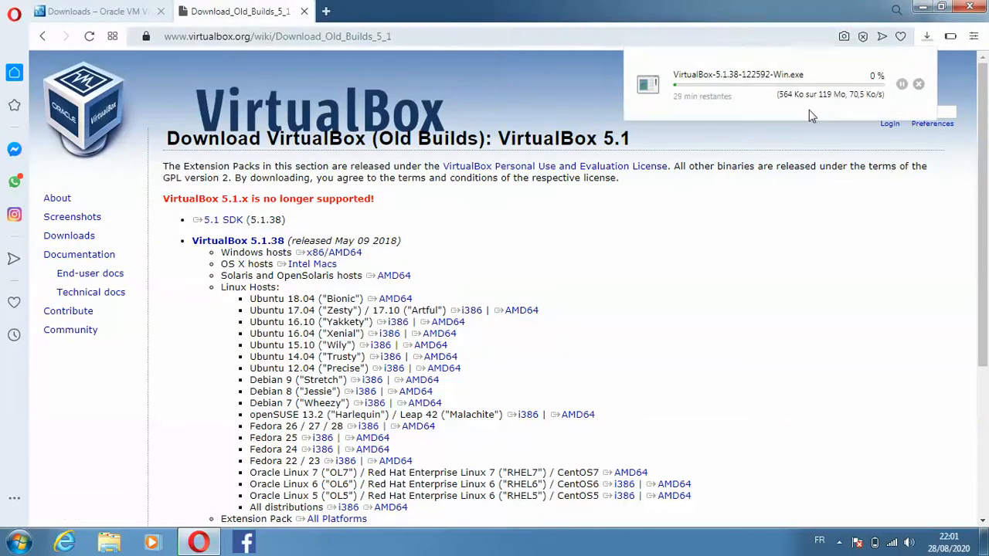
click(900, 86)
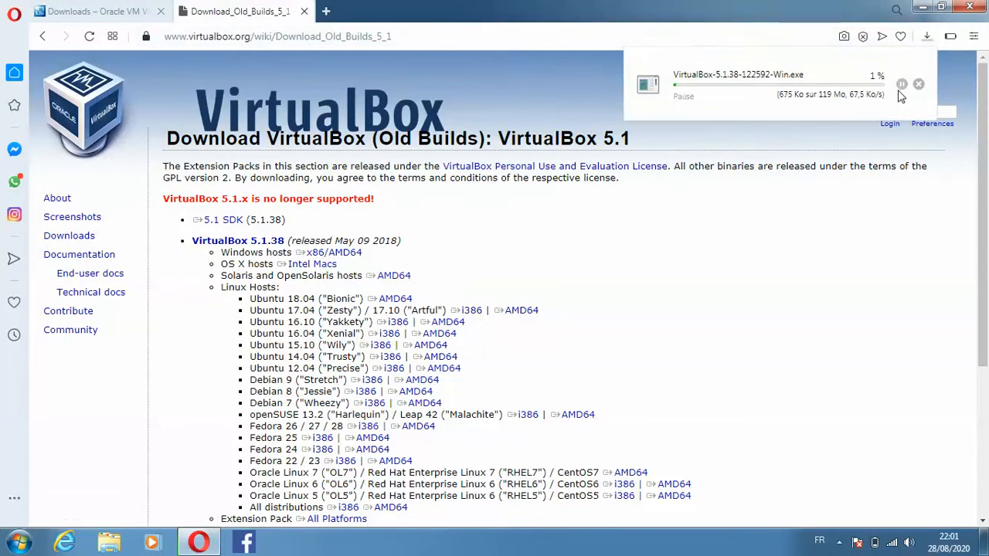
click(901, 85)
click(921, 7)
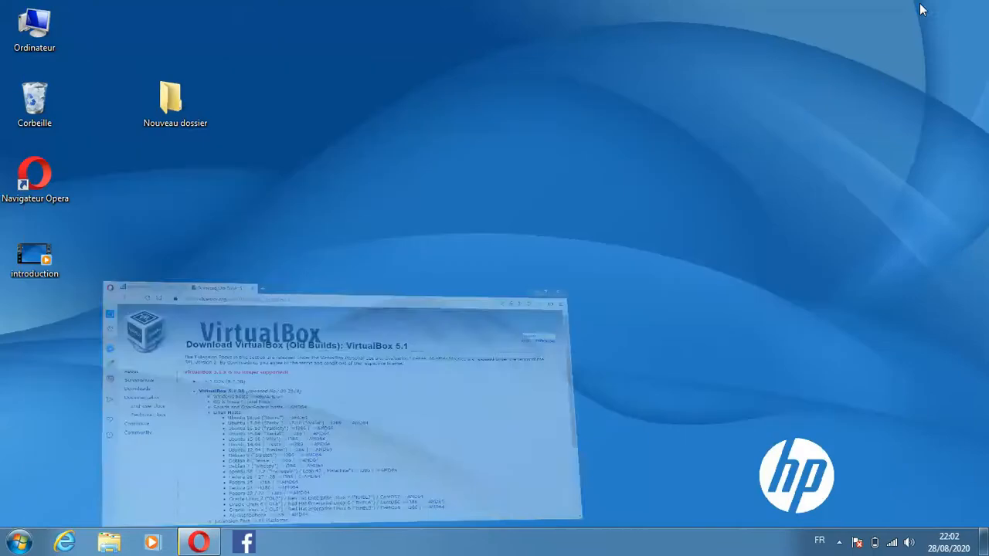
Step: Run the VirtualBox-5.1.36-122416-Win installer from the desktop's Nouveau dossier and close the folder window
double_click(170, 99)
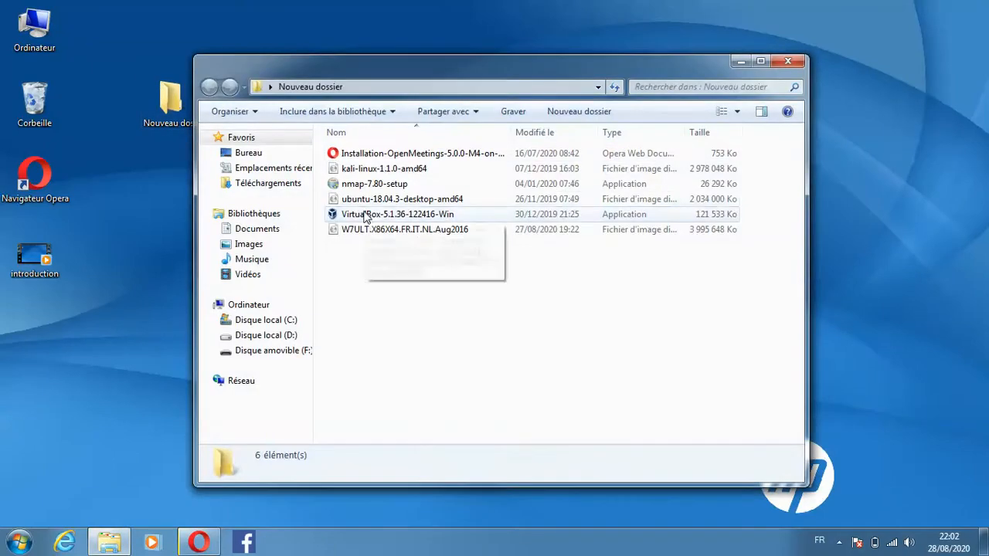
double_click(366, 216)
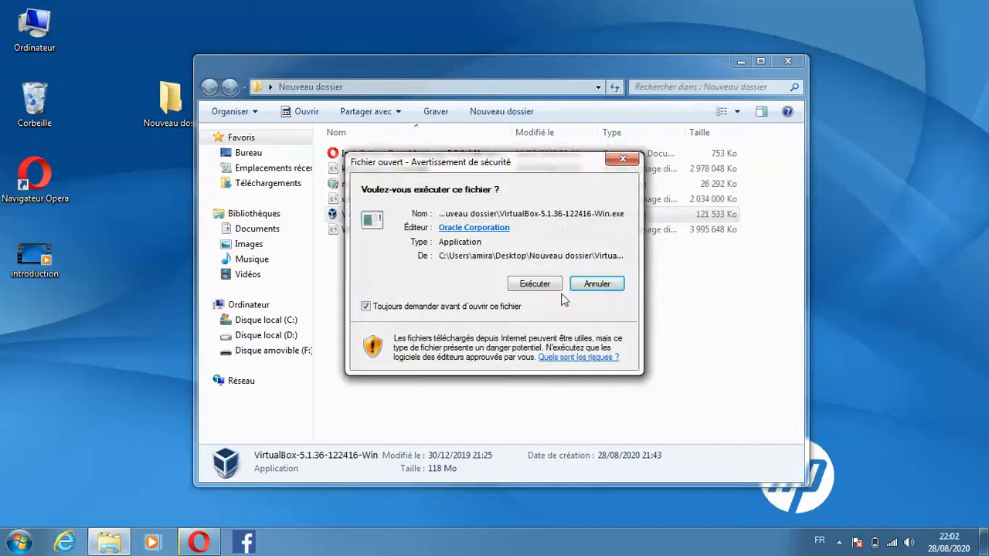
click(540, 285)
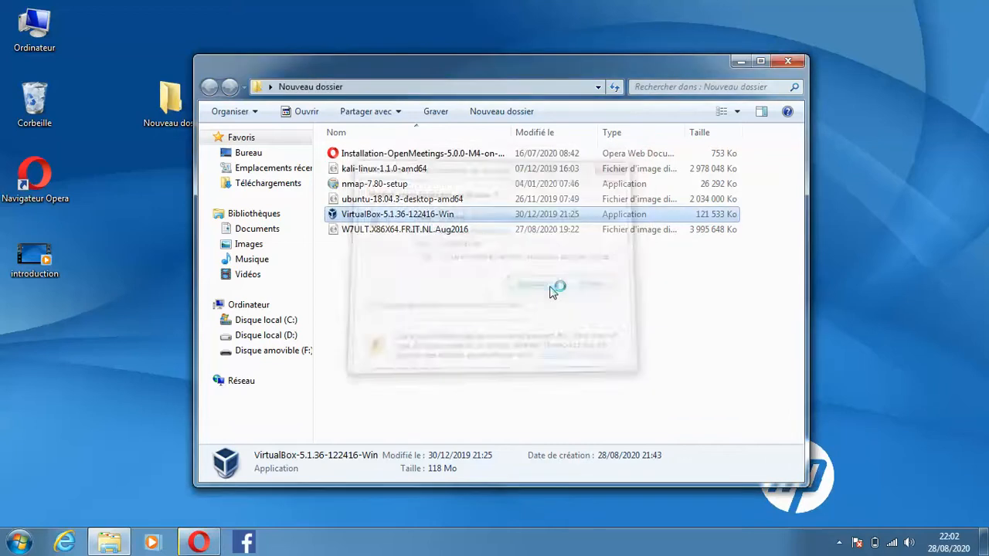
click(794, 59)
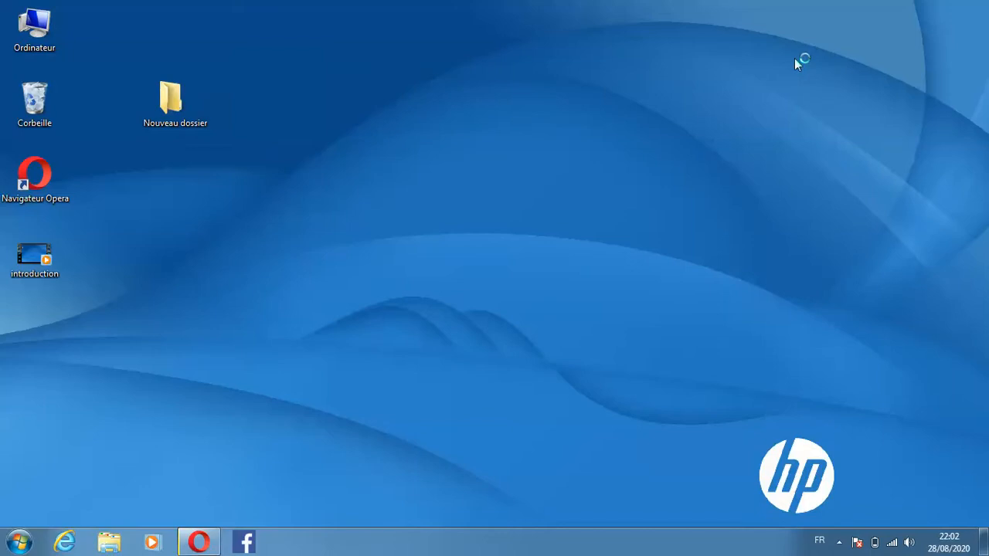
Step: Create a new folder named "capt" on the desktop
right_click(502, 124)
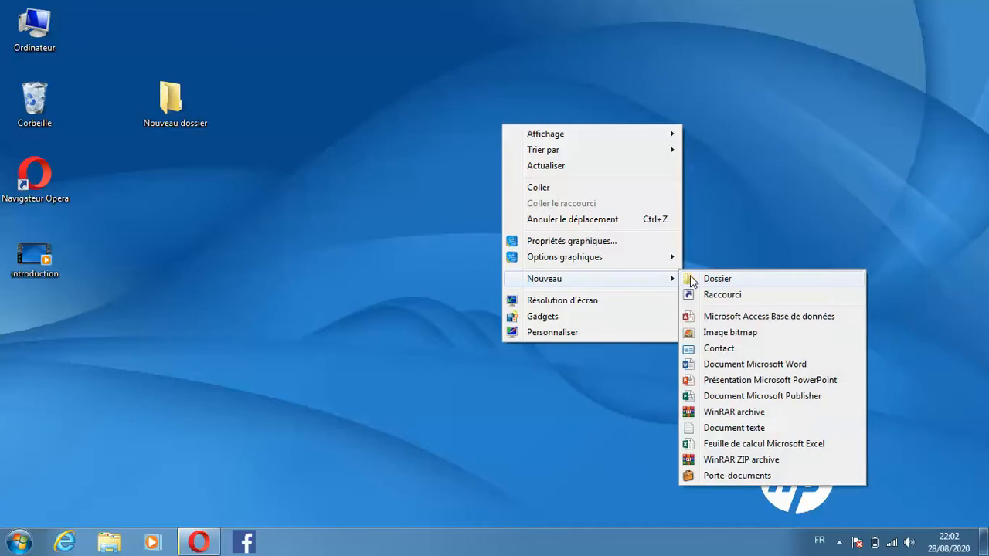
click(689, 278)
text(cap)
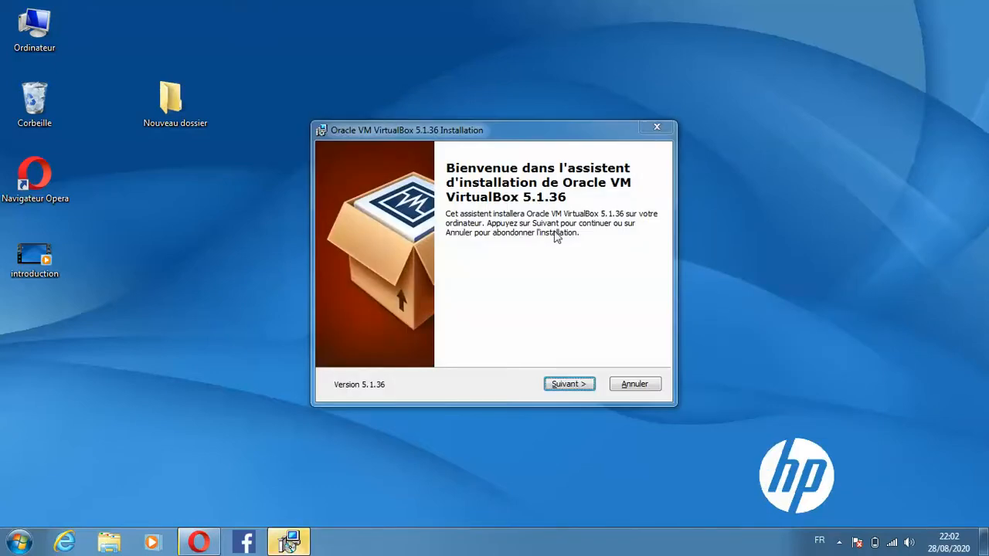
Step: Start the VirtualBox 5.1.36 installation with the default features, location and shortcut options, accepting the temporary network disconnection
click(526, 128)
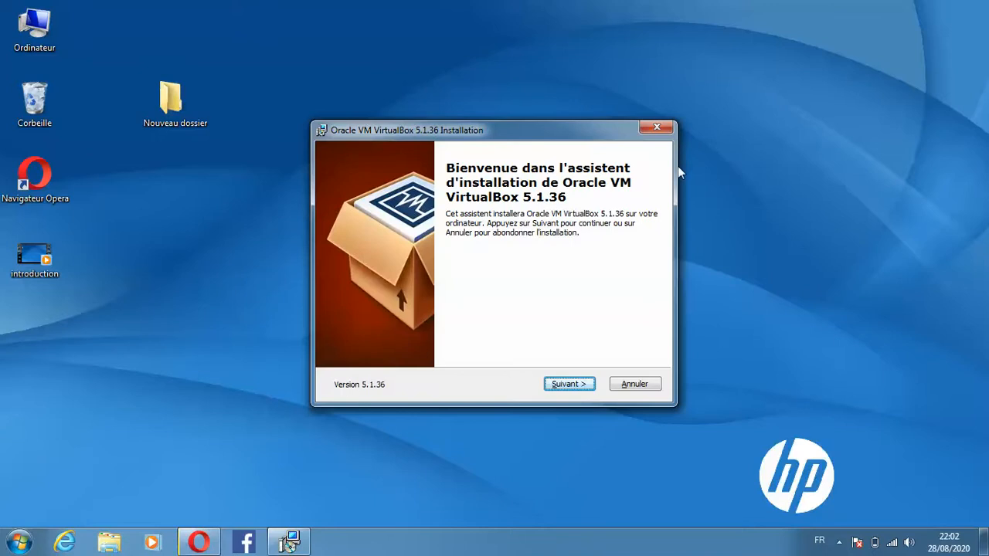
click(583, 386)
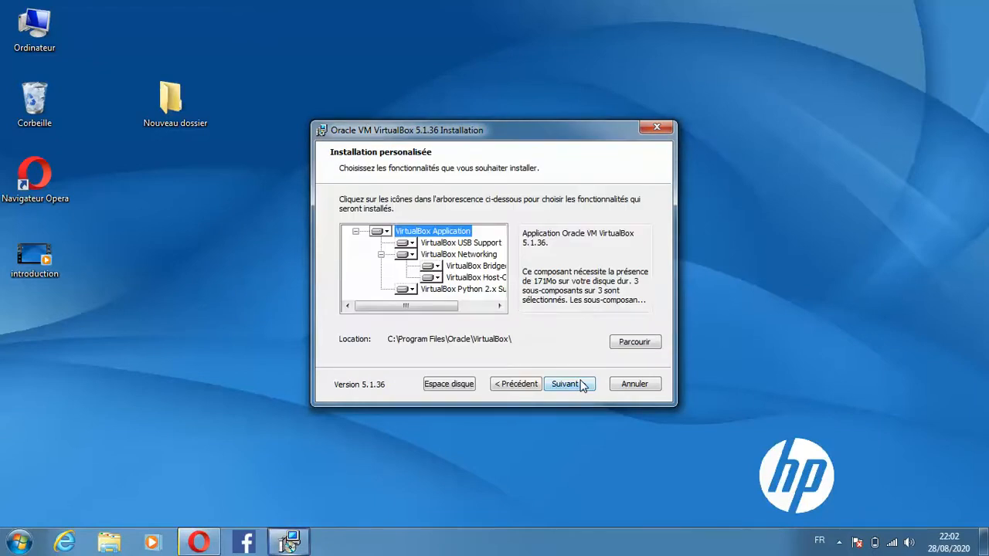
click(582, 385)
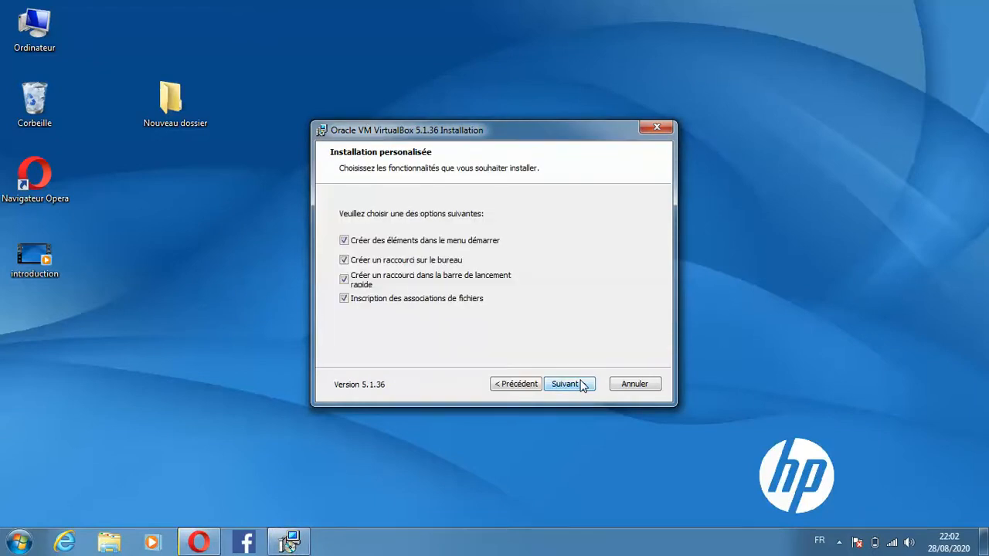
click(582, 385)
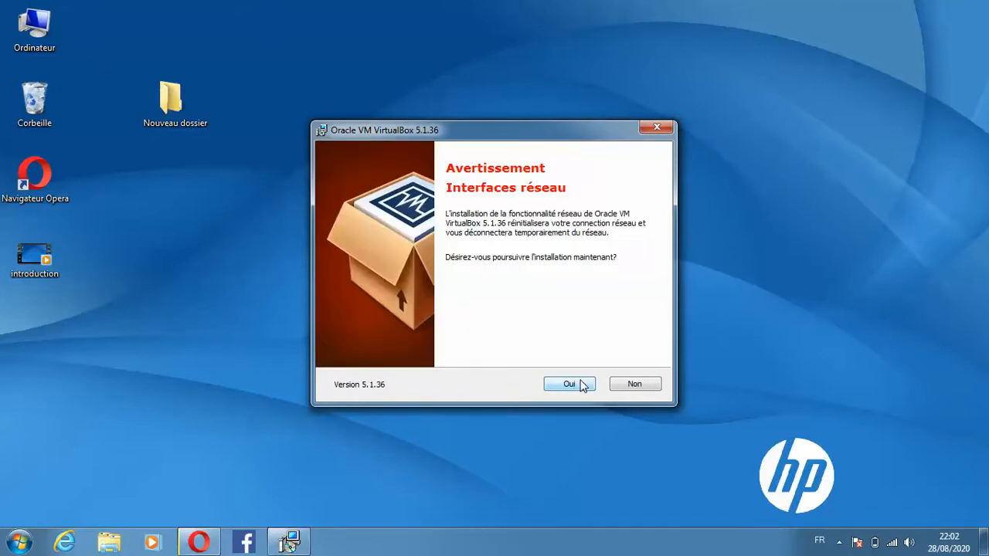
click(582, 386)
click(582, 386)
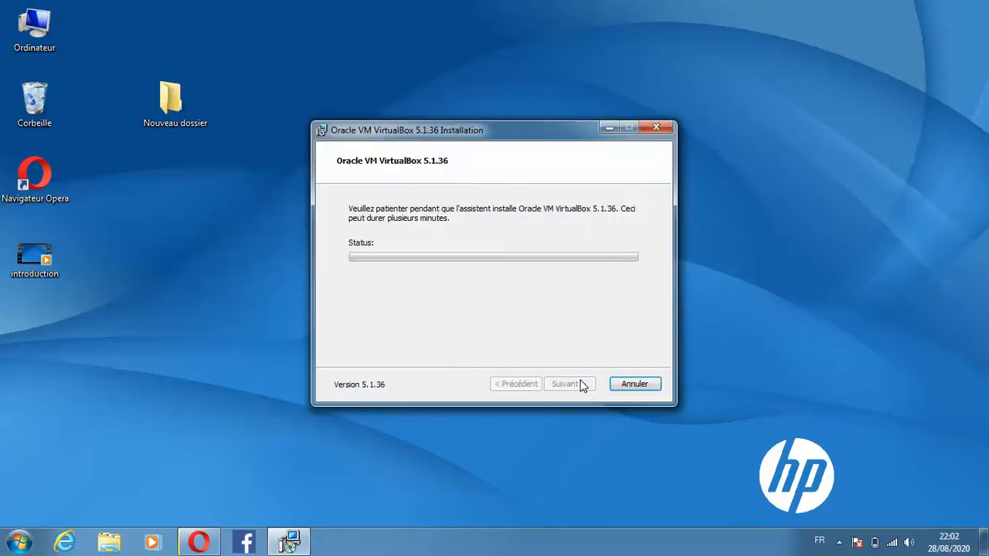
Step: Rename the desktop folder "capt" as "capture", keeping the VirtualBox installer minimized meanwhile, and bring the installer window back
click(609, 128)
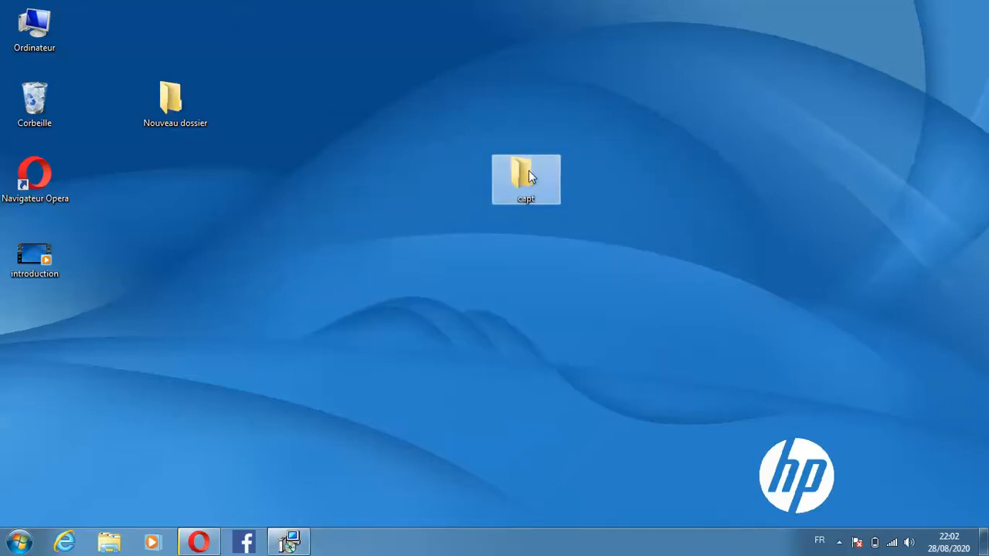
right_click(530, 176)
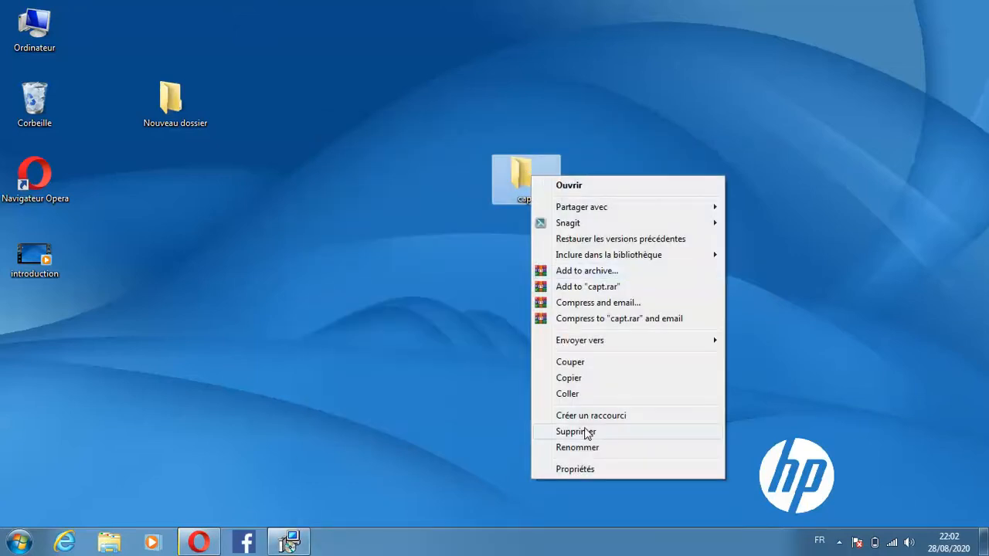
click(580, 448)
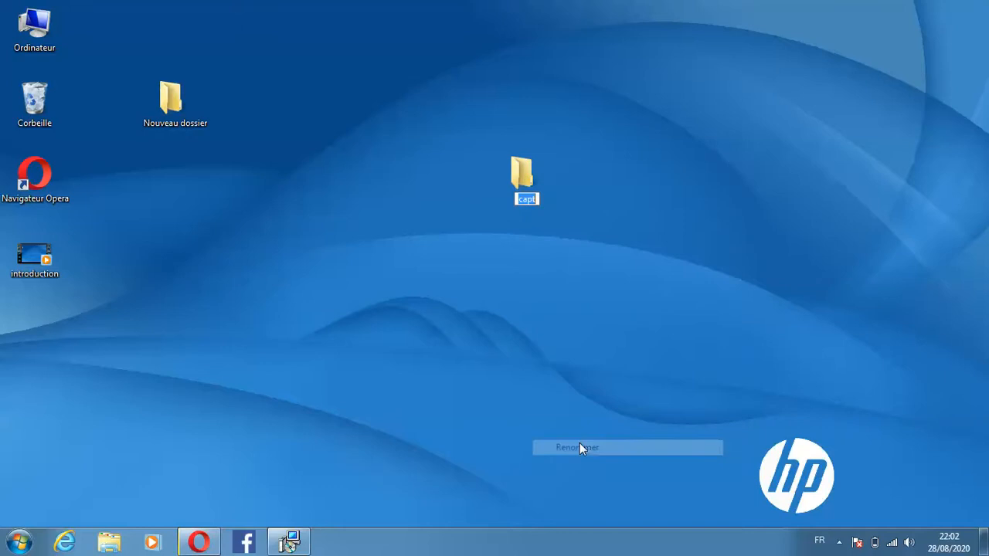
click(538, 200)
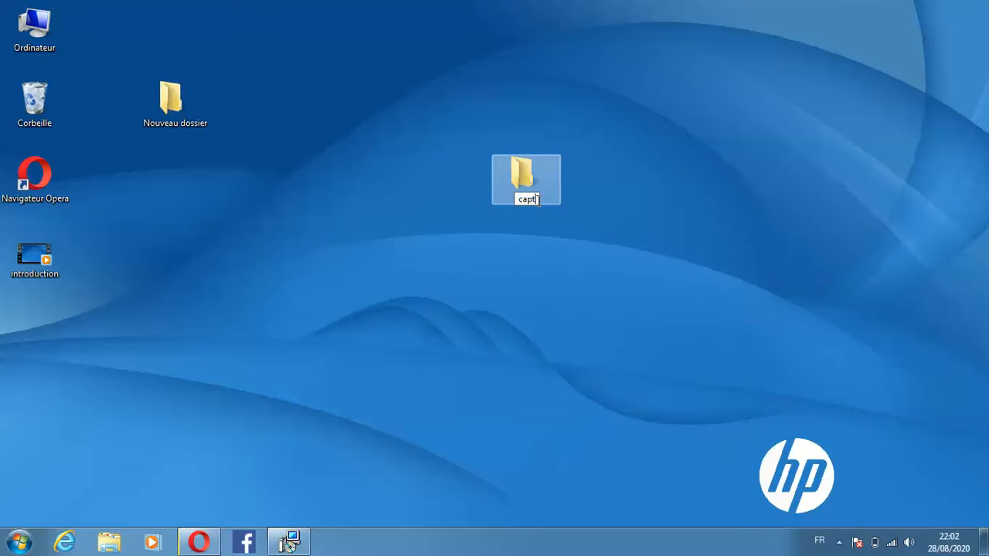
text(ure)
key(Return)
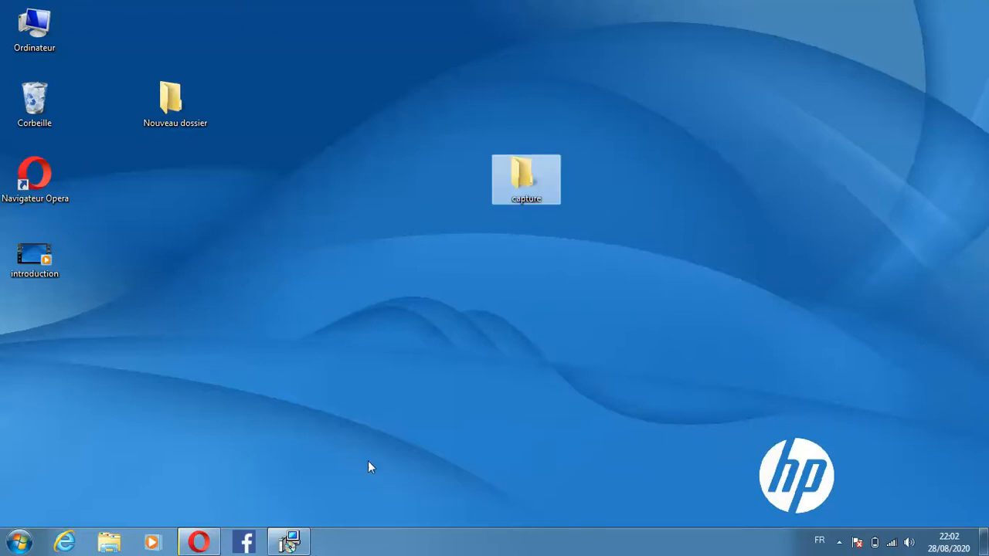
click(288, 541)
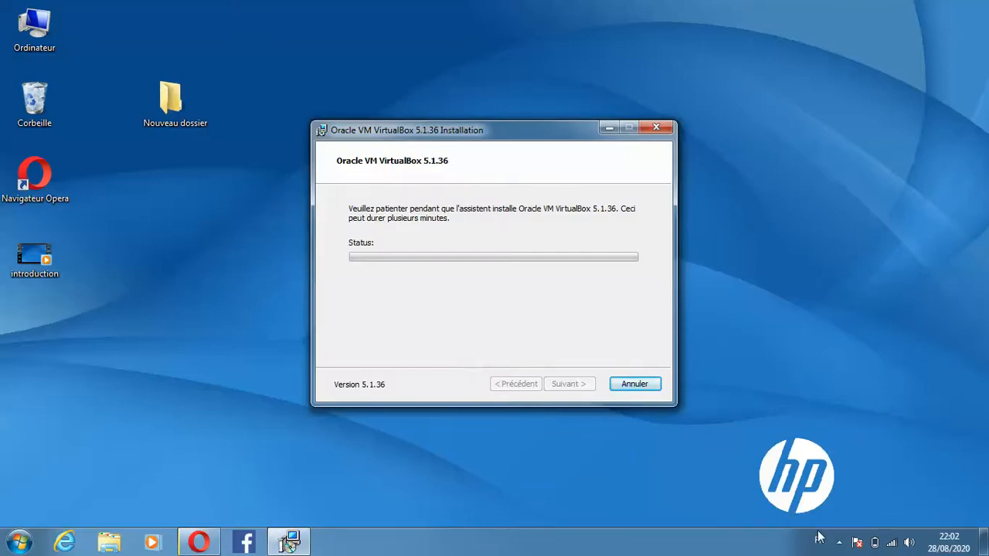
click(839, 542)
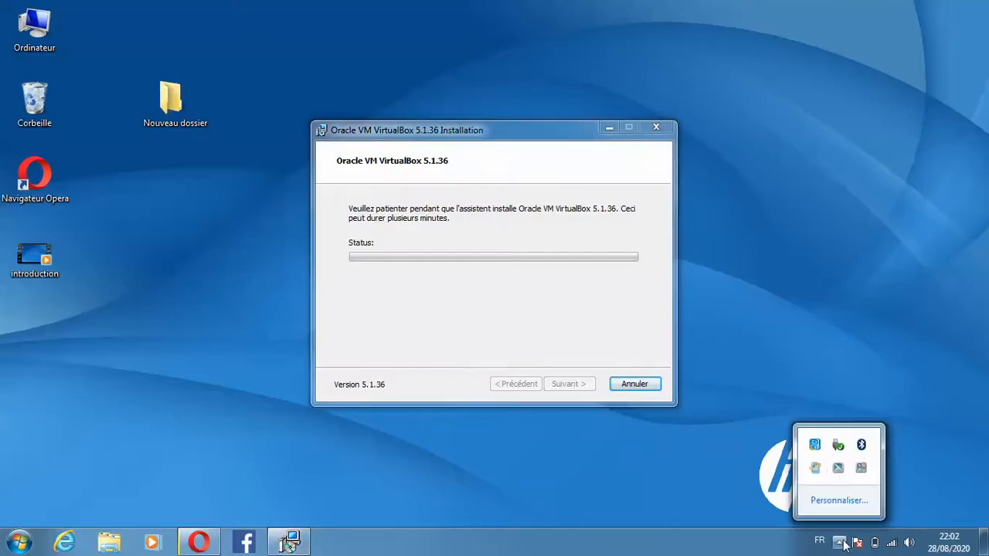
click(858, 470)
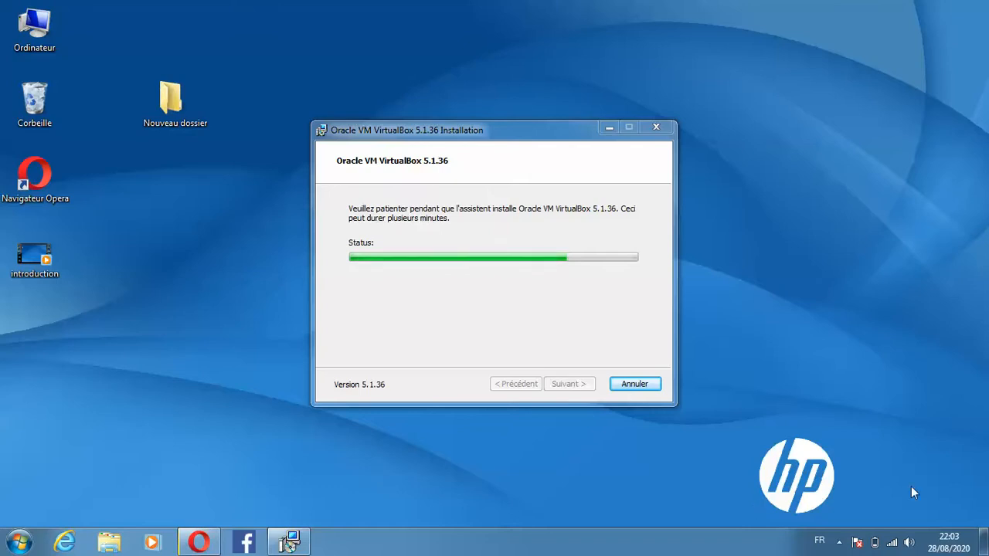
click(838, 541)
click(845, 542)
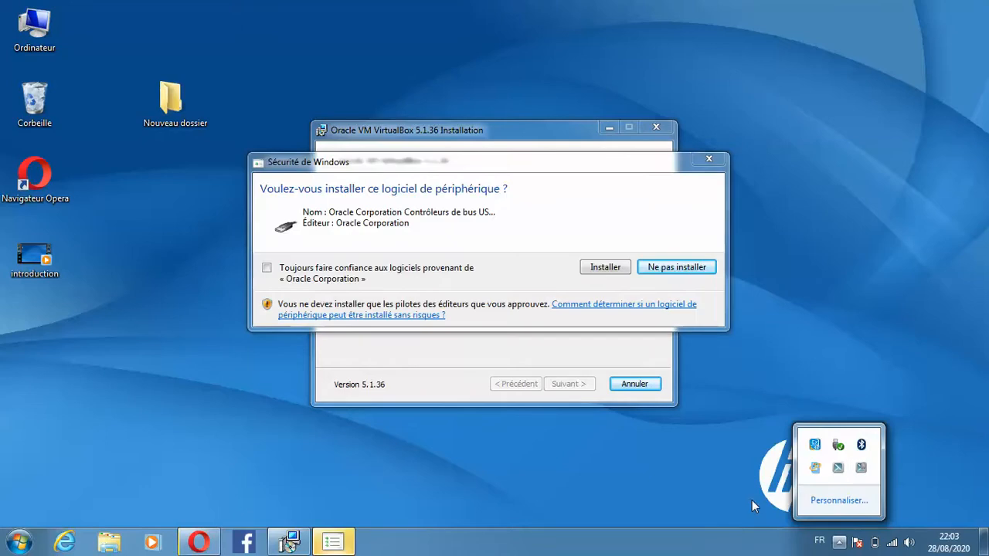
Step: Install the Oracle Corporation USB device software, always trusting its publisher, and finish the VirtualBox 5.1.36 setup with the program launched
click(468, 270)
click(604, 266)
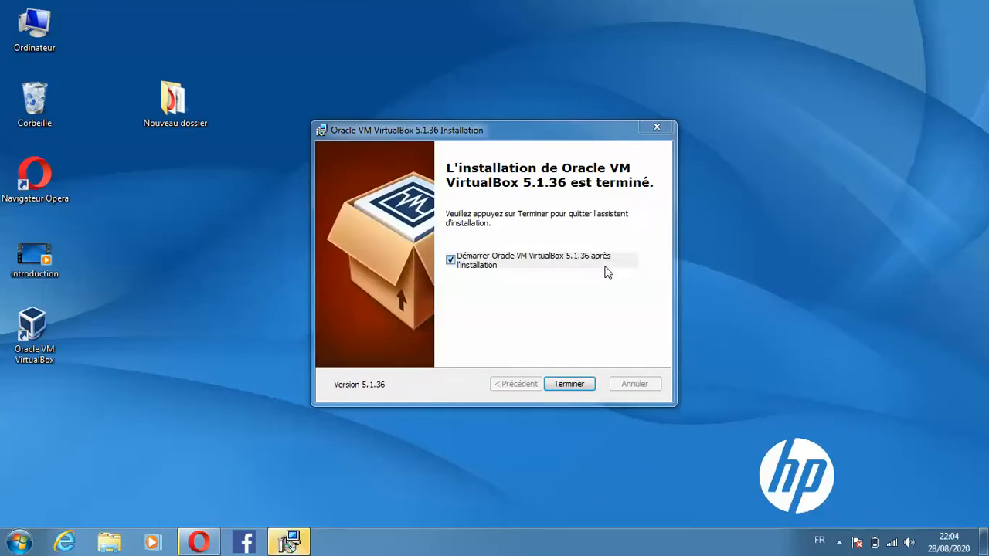
click(567, 385)
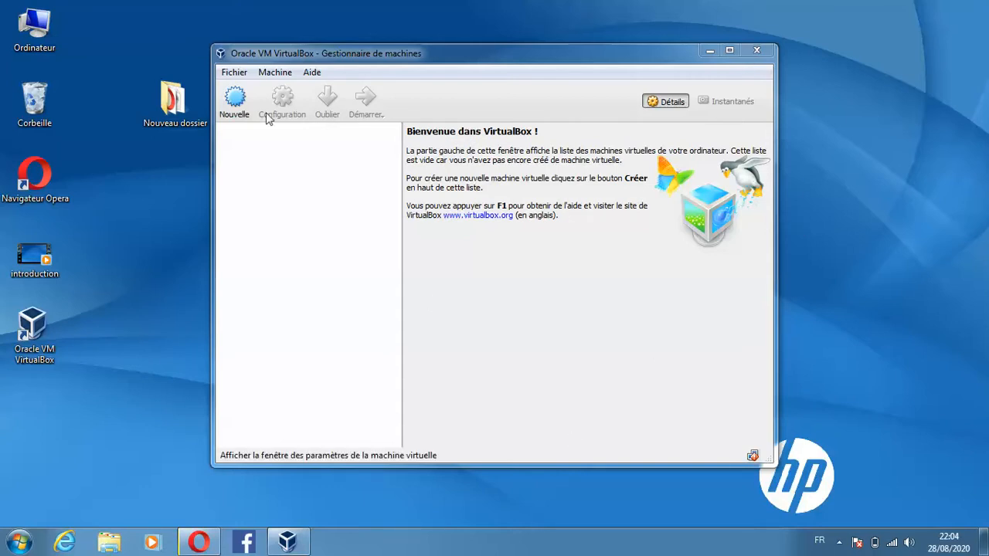
Step: Examine the operating system types and Microsoft Windows versions offered for a new virtual machine, without creating one
click(249, 103)
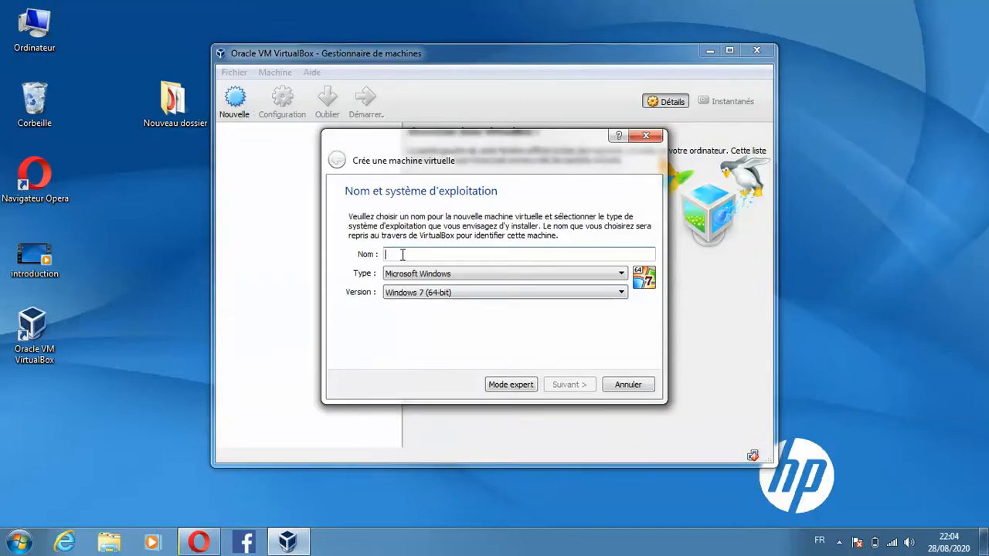
click(610, 385)
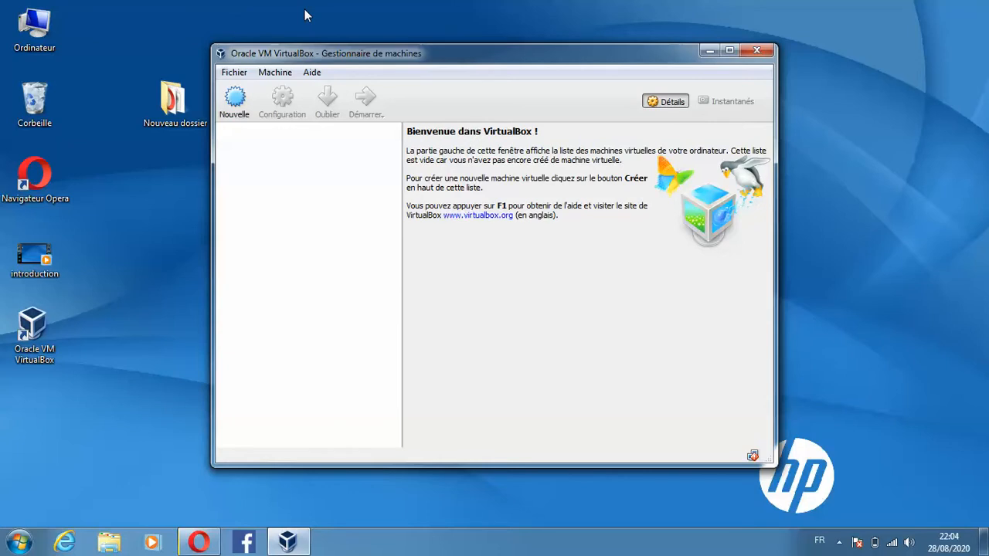
click(234, 99)
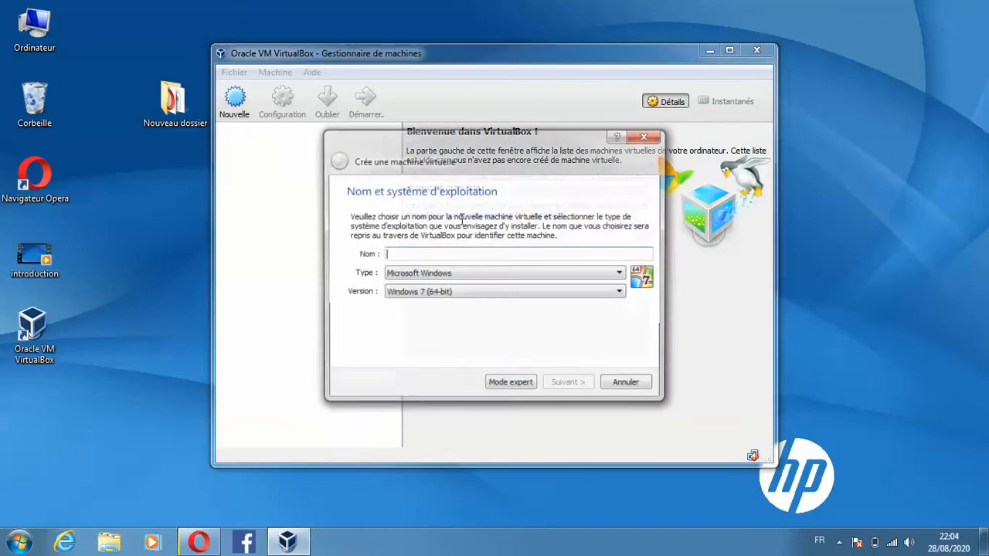
click(487, 272)
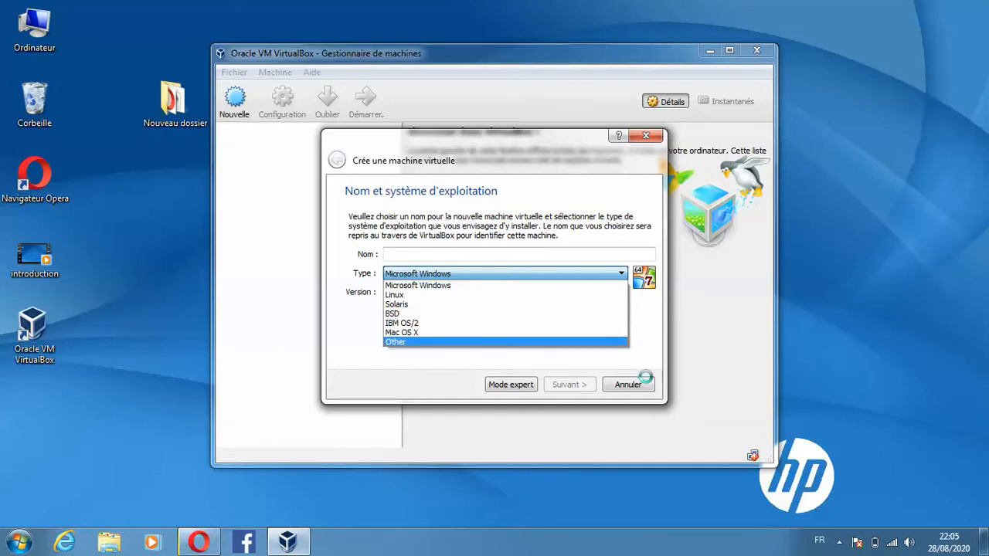
click(612, 285)
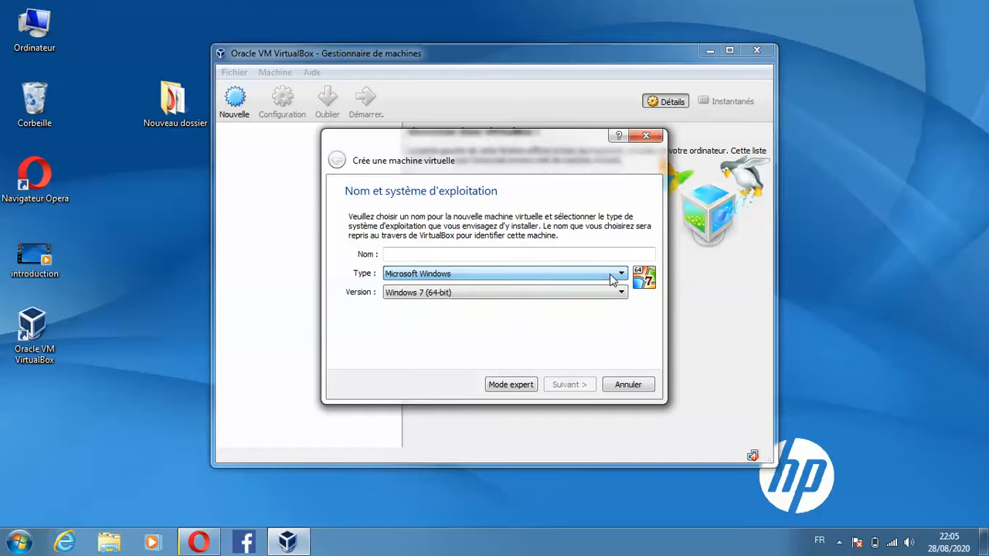
click(576, 296)
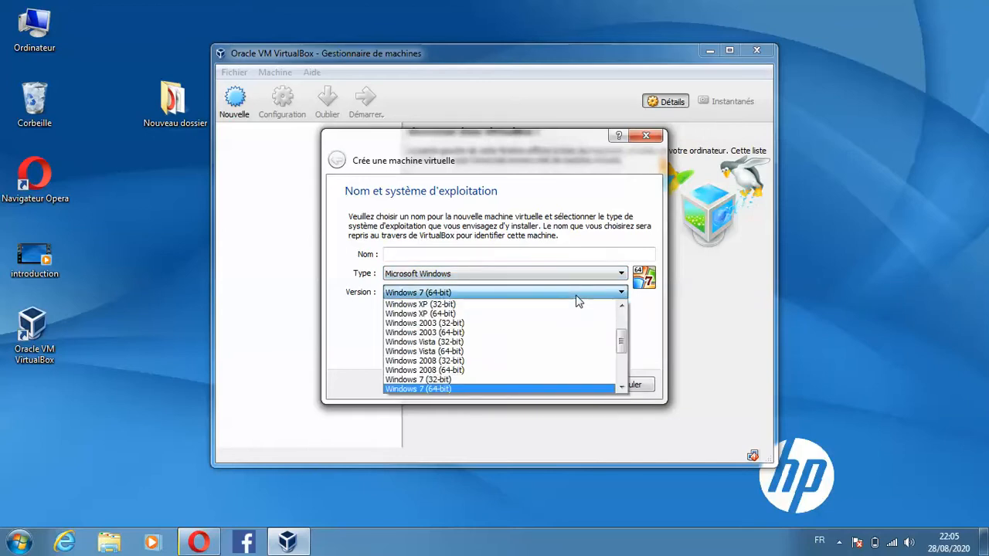
scroll(622, 363, down, 4)
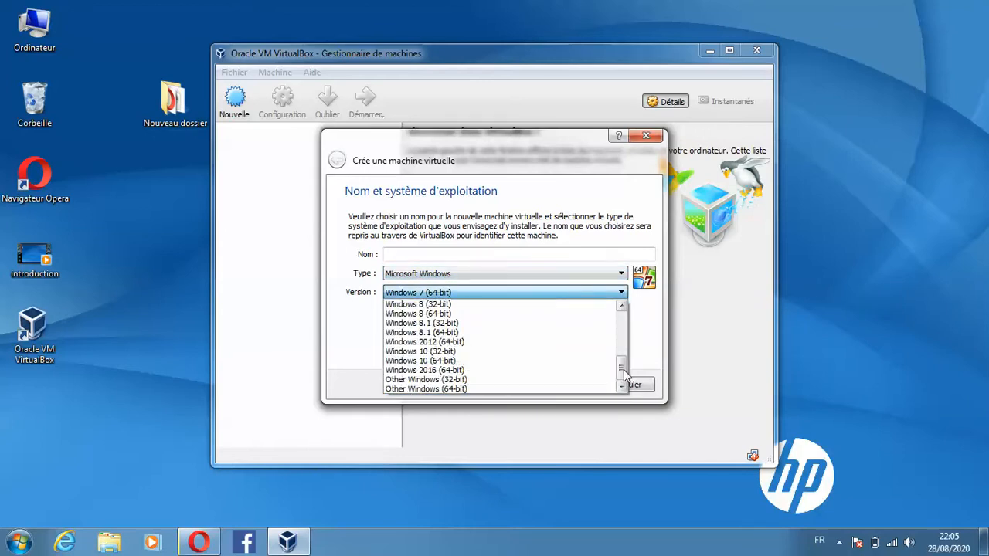
scroll(541, 340, up, 4)
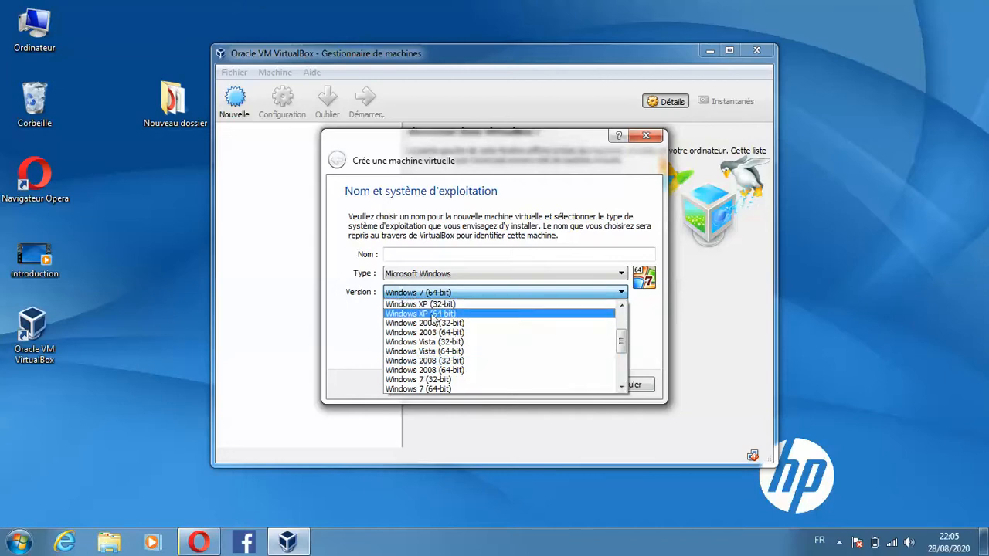
click(676, 339)
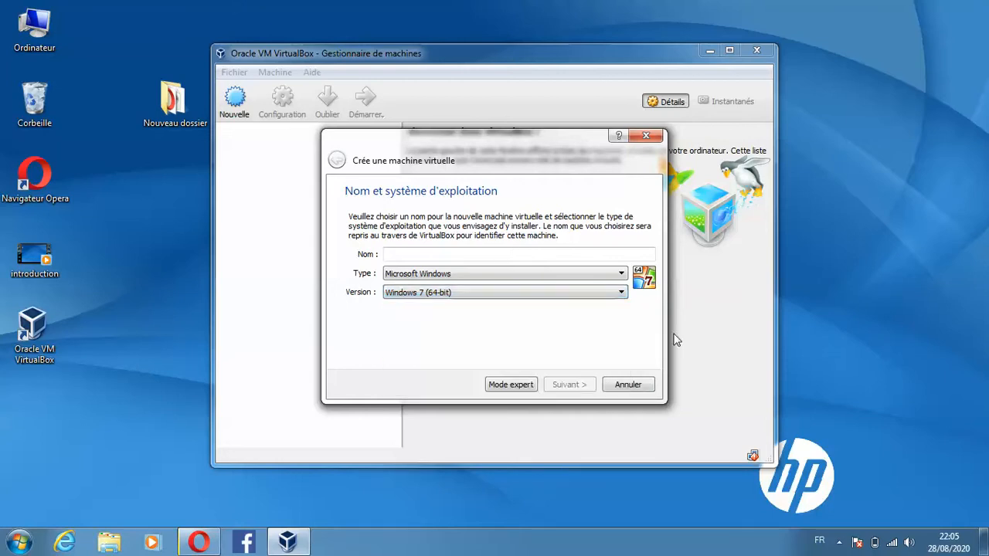
click(641, 385)
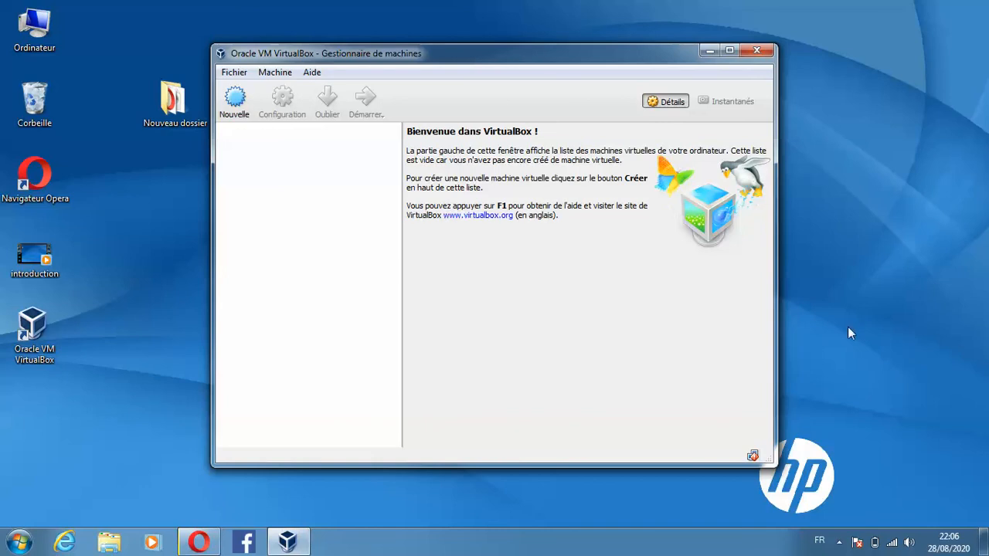
click(839, 542)
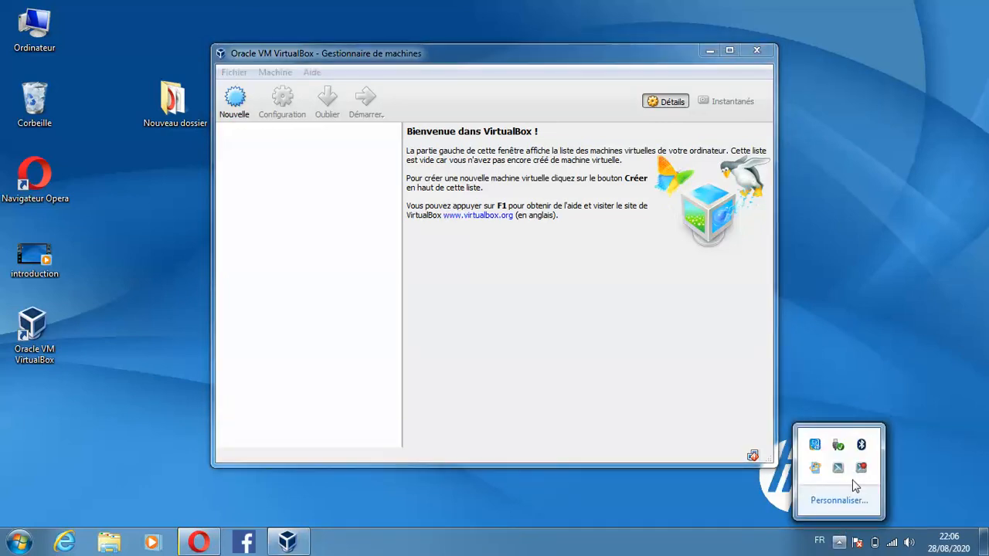